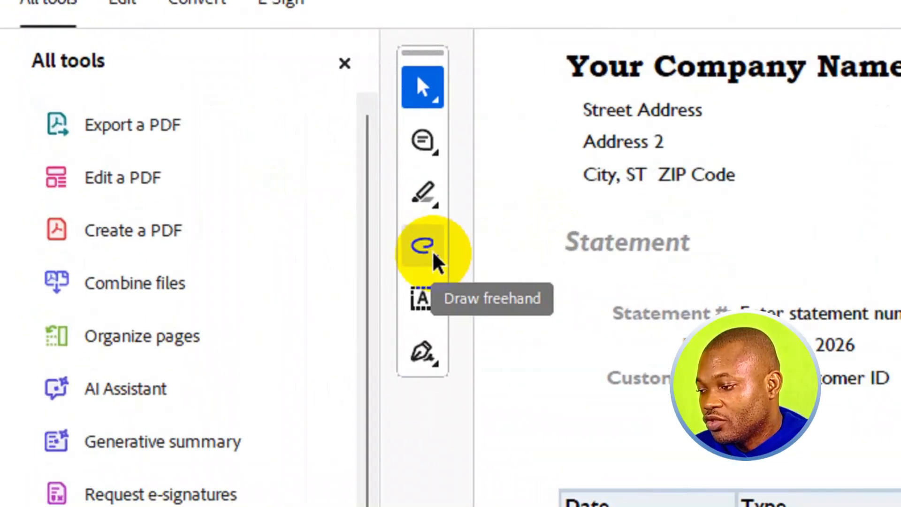
# Draw a rectangle covering the phone and fax numbers near the top of the statement
pyautogui.click(432, 249)
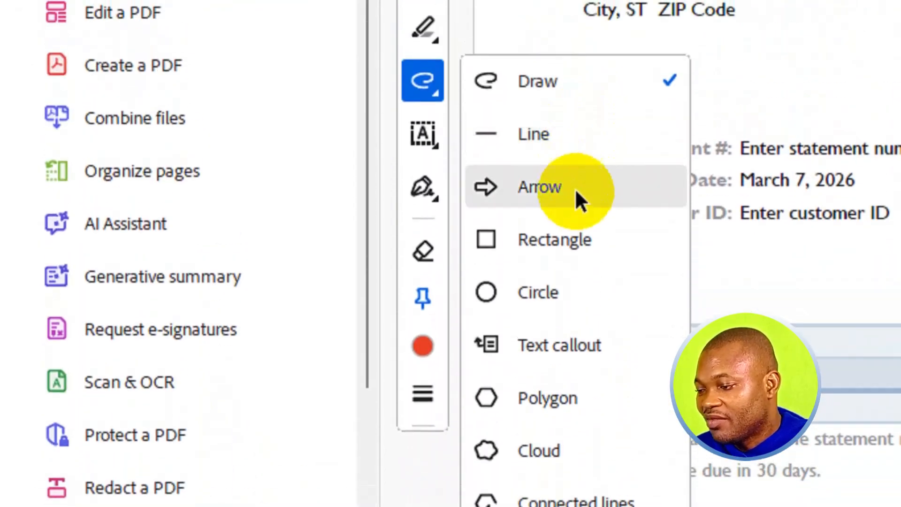
pyautogui.click(559, 239)
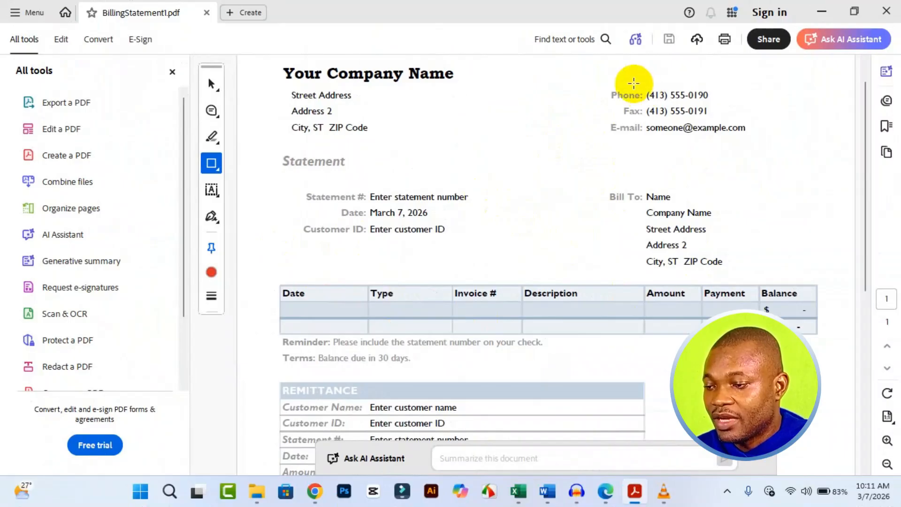
pyautogui.moveTo(638, 87)
pyautogui.mouseDown()
pyautogui.moveTo(734, 121)
pyautogui.moveTo(715, 103)
pyautogui.mouseUp()
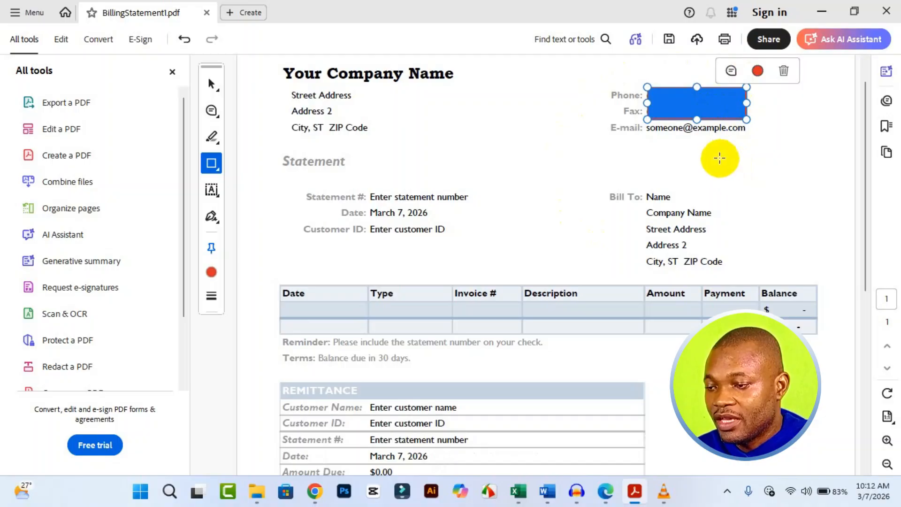
# Change the rectangle's fill color to light blue
pyautogui.click(757, 71)
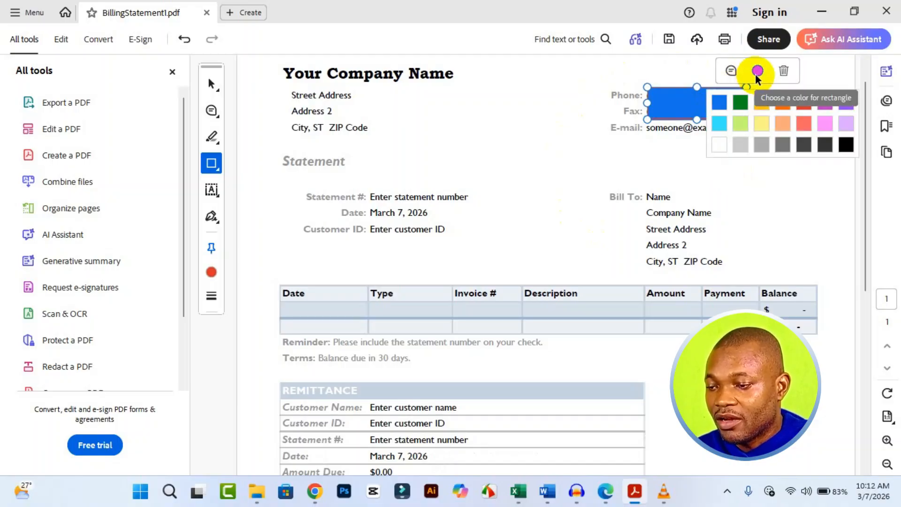
pyautogui.click(721, 144)
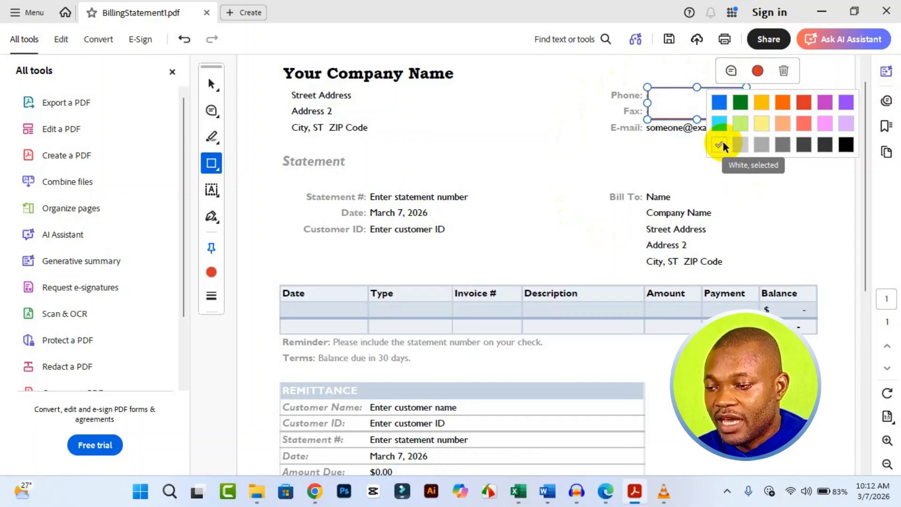
pyautogui.click(722, 120)
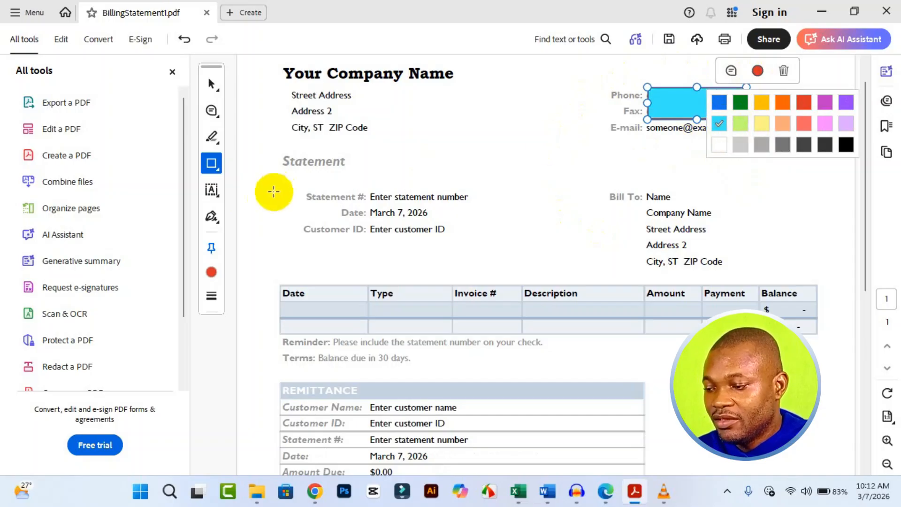
pyautogui.click(227, 181)
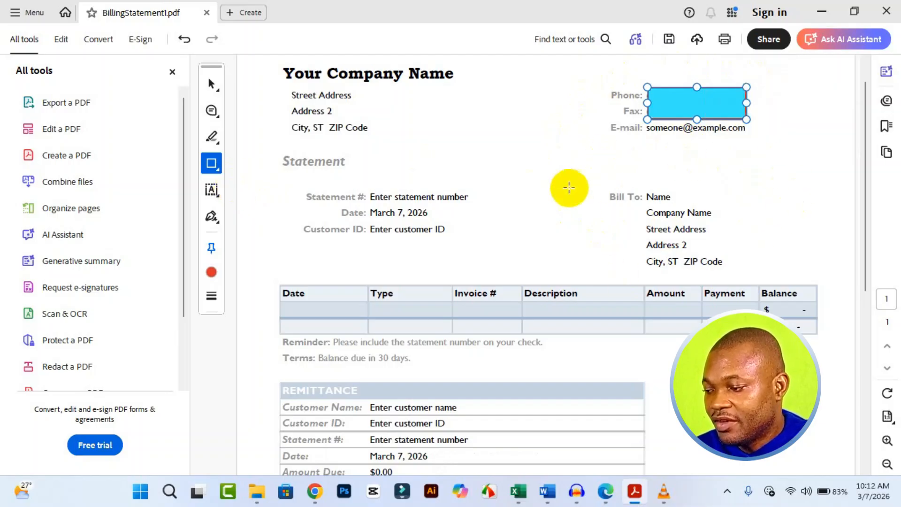
# Set the rectangle's border color to white with about 98% opacity
pyautogui.click(210, 277)
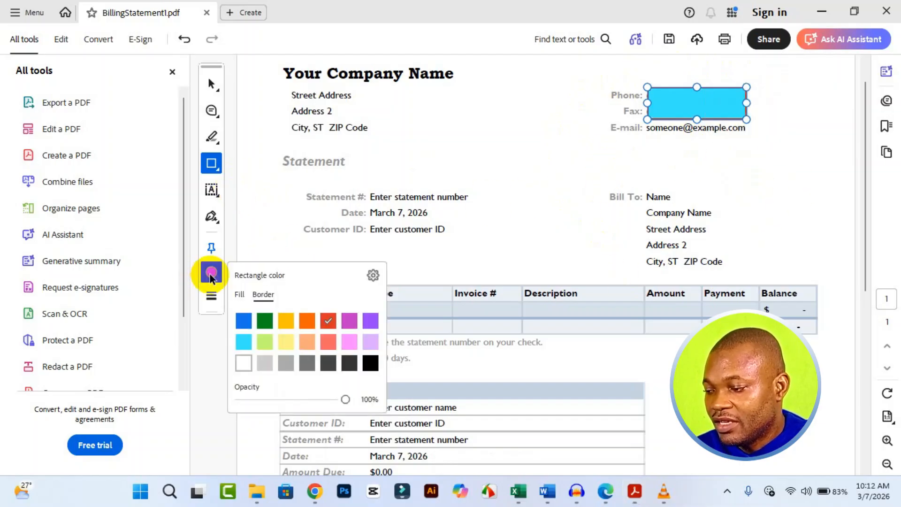
pyautogui.click(264, 295)
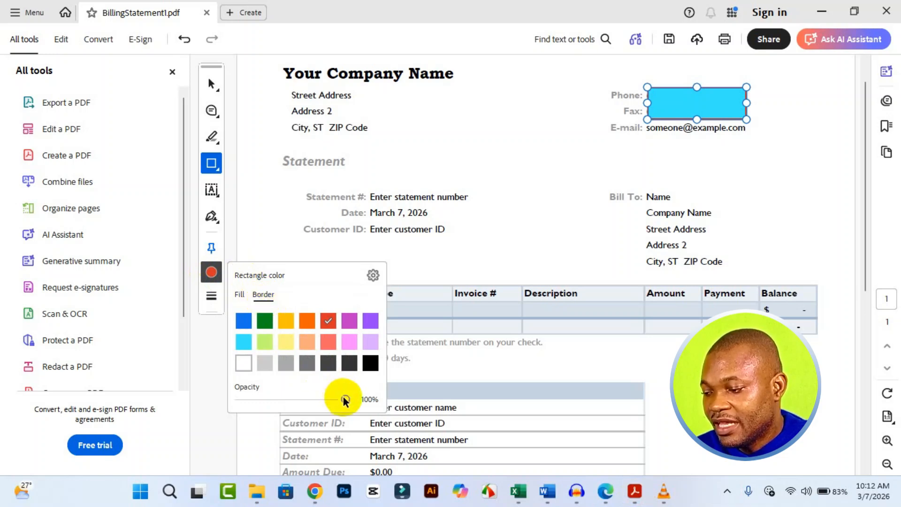
pyautogui.moveTo(344, 399); pyautogui.dragTo(282, 399)
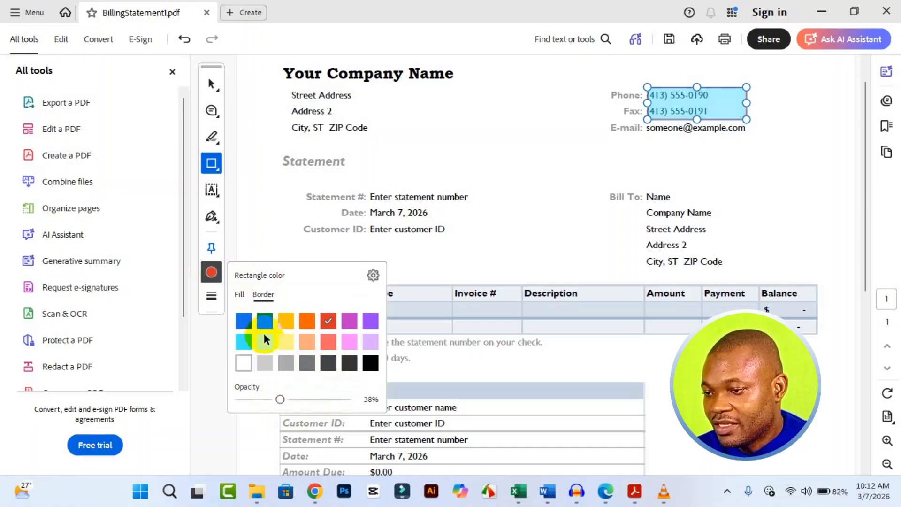
pyautogui.moveTo(278, 397); pyautogui.dragTo(343, 399)
pyautogui.click(246, 368)
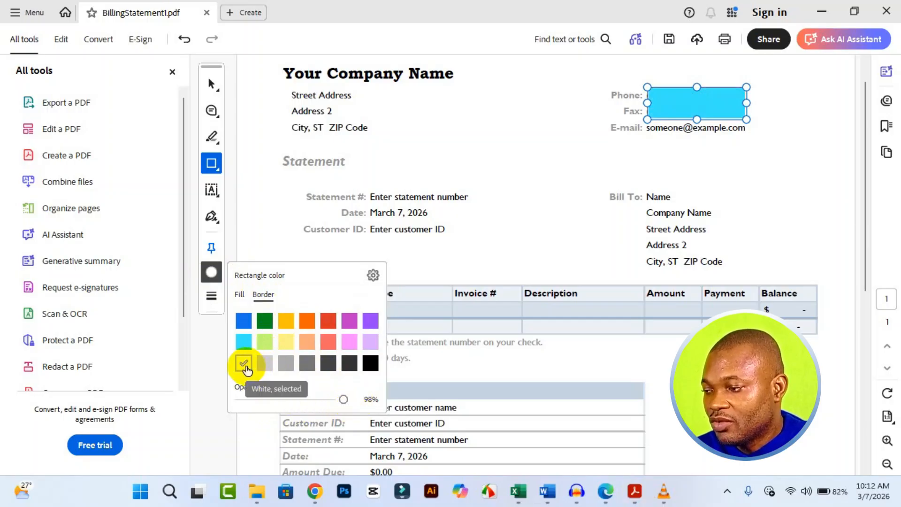
# Switch to the Arrow tool and draw an arrow pointing toward the Bill To address block
pyautogui.click(211, 84)
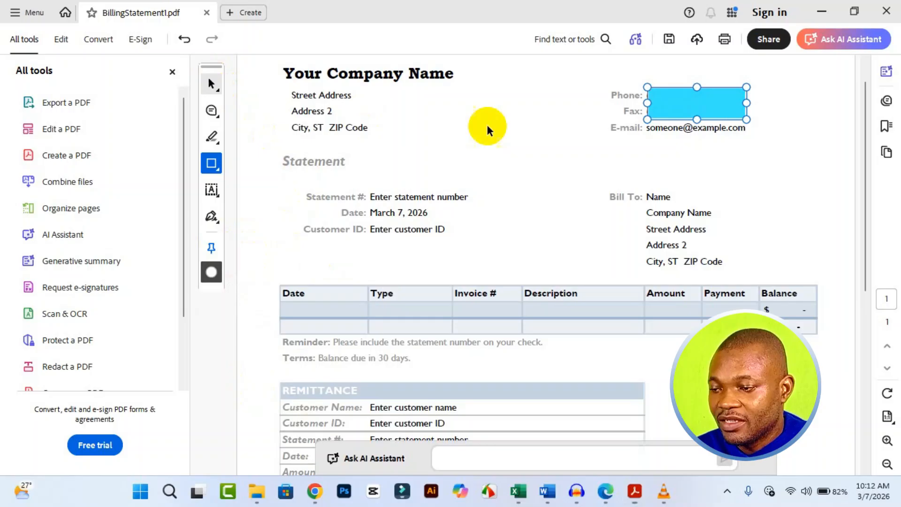
pyautogui.click(685, 110)
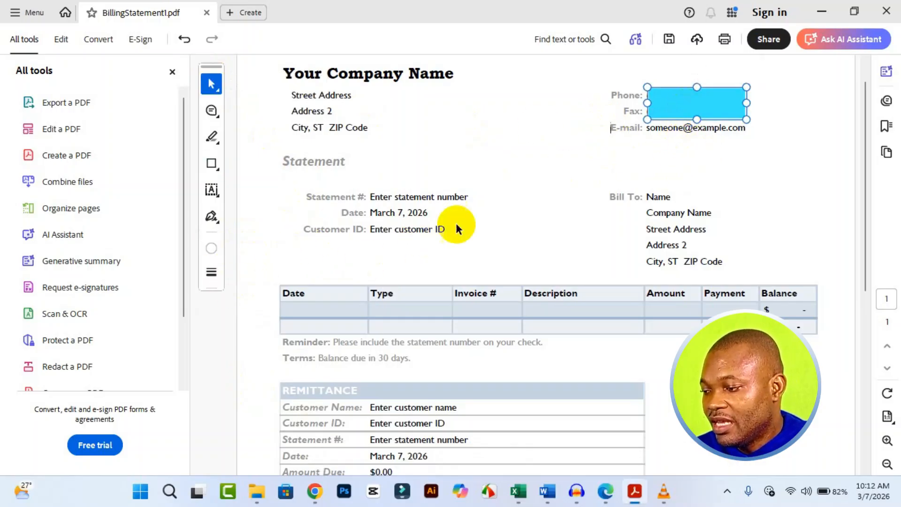
pyautogui.click(218, 206)
pyautogui.click(218, 167)
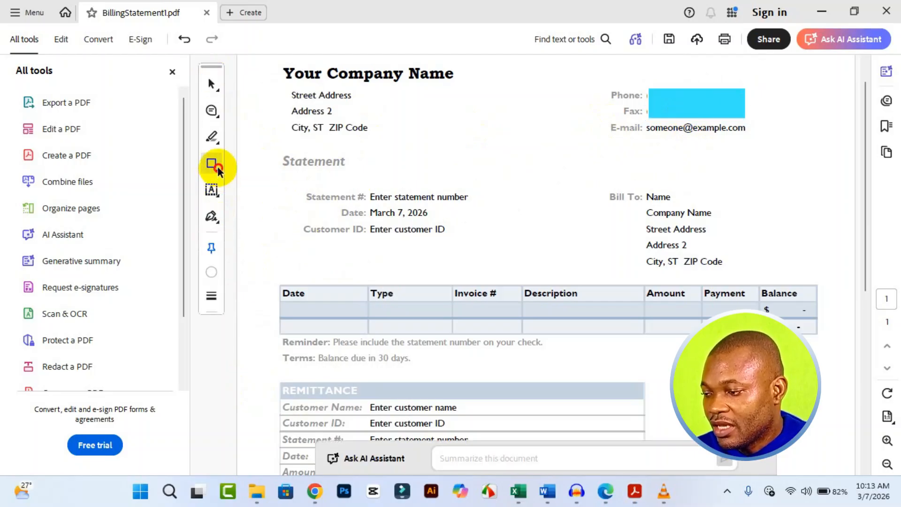
pyautogui.click(218, 167)
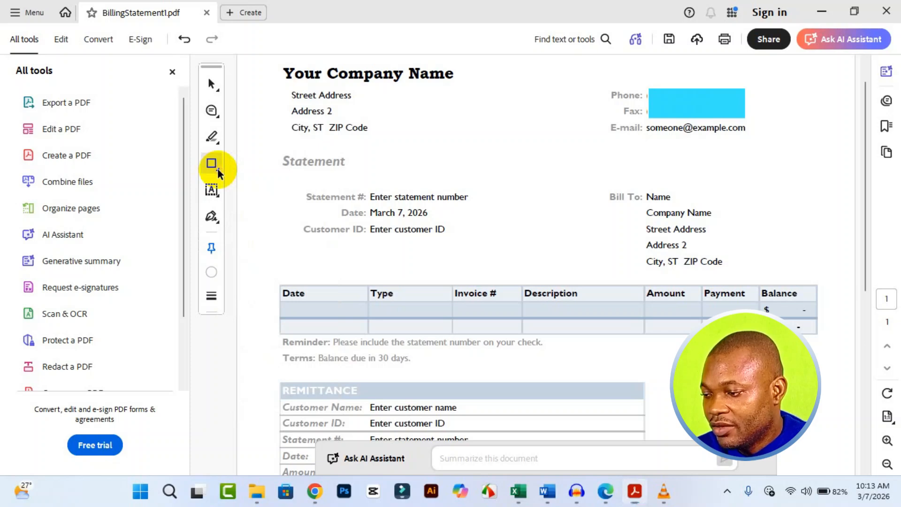
pyautogui.click(218, 168)
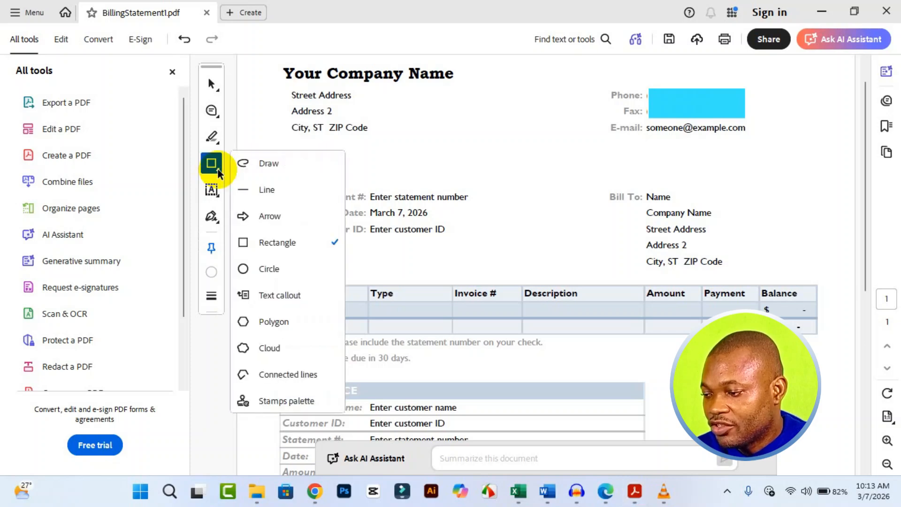
pyautogui.click(265, 218)
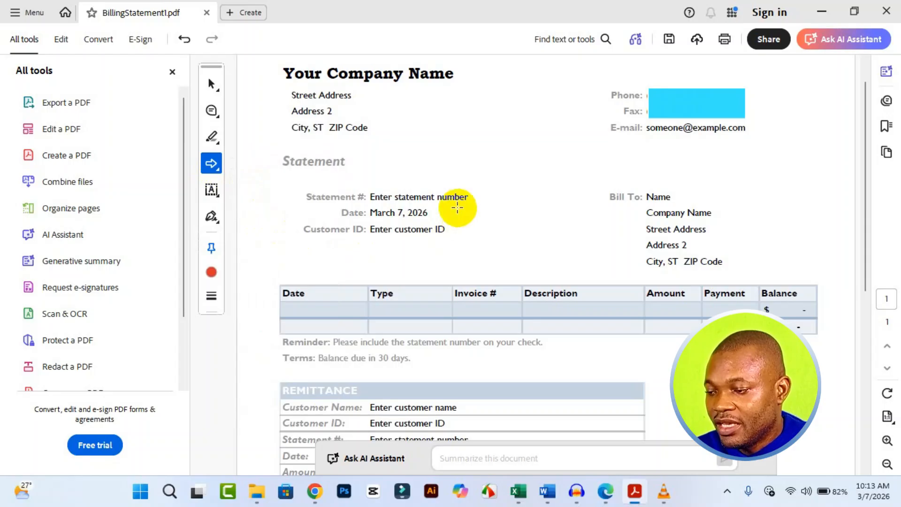
pyautogui.moveTo(491, 219)
pyautogui.mouseDown()
pyautogui.moveTo(533, 238)
pyautogui.moveTo(603, 234)
pyautogui.mouseUp()
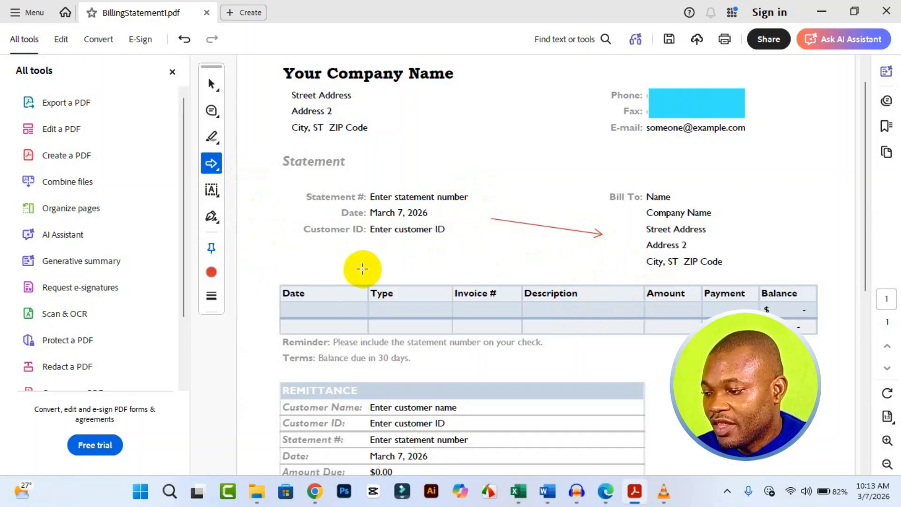
# Set the arrow tool's line thickness to 12 pt
pyautogui.click(213, 299)
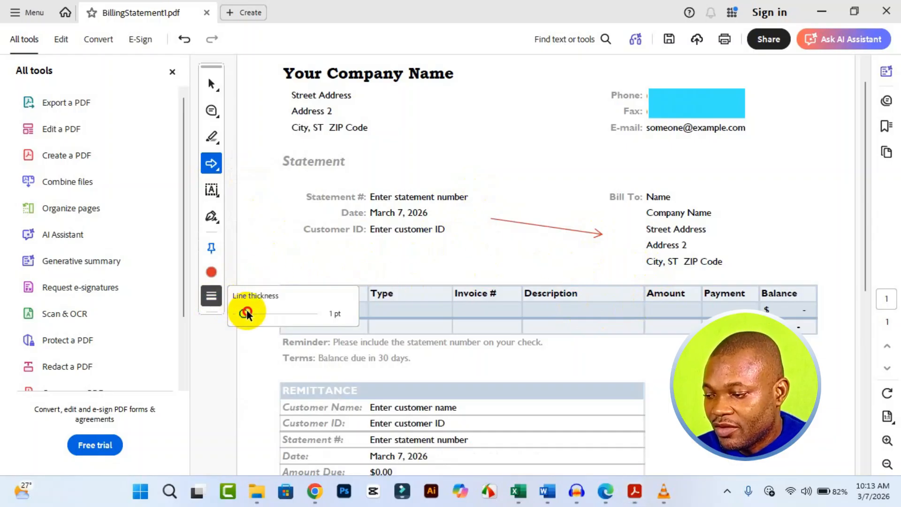
pyautogui.moveTo(248, 309); pyautogui.dragTo(269, 310)
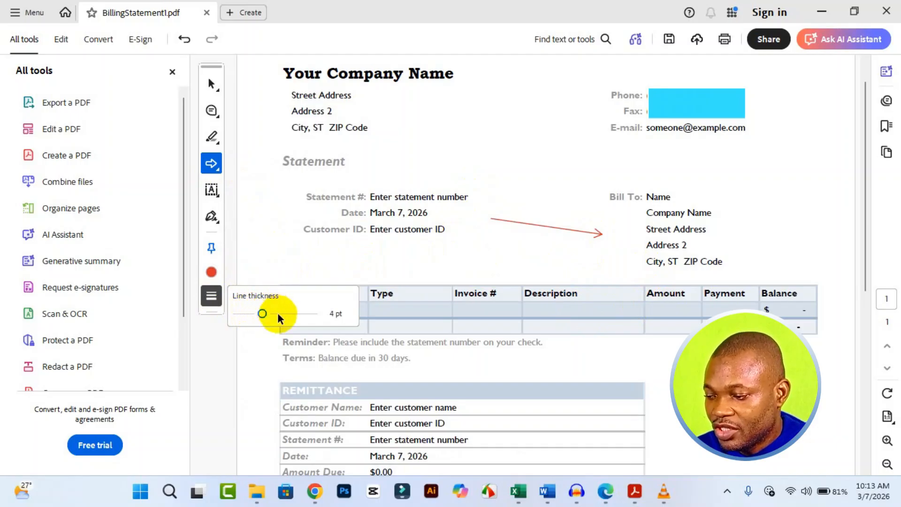
pyautogui.moveTo(266, 311); pyautogui.dragTo(315, 314)
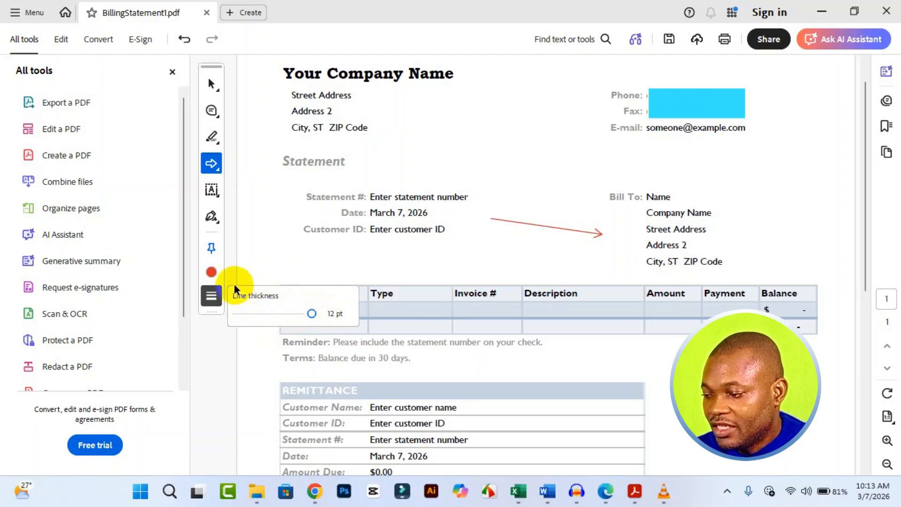
pyautogui.click(210, 273)
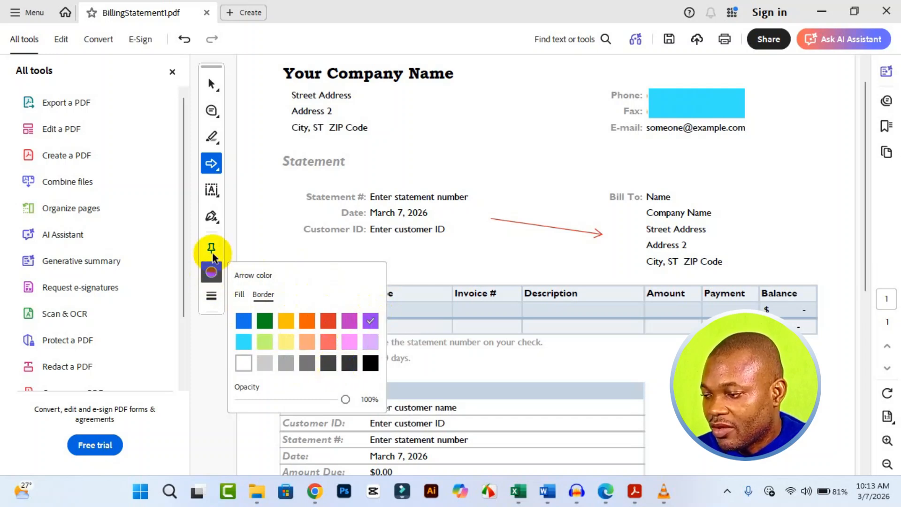
# Switch to the Circle tool and draw a circle between the company address and the phone number
pyautogui.click(217, 168)
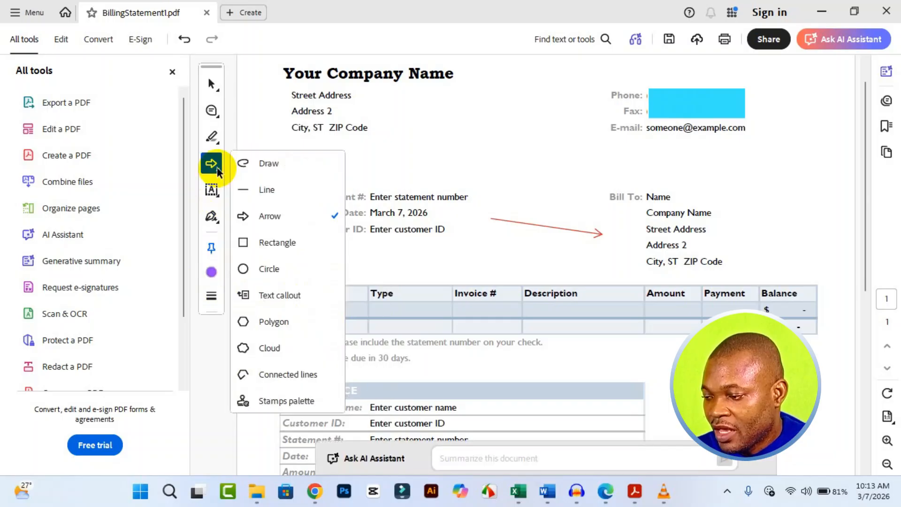
pyautogui.click(284, 273)
pyautogui.moveTo(445, 102)
pyautogui.mouseDown()
pyautogui.moveTo(527, 153)
pyautogui.moveTo(543, 209)
pyautogui.moveTo(555, 197)
pyautogui.moveTo(596, 224)
pyautogui.moveTo(579, 221)
pyautogui.moveTo(550, 177)
pyautogui.moveTo(593, 195)
pyautogui.moveTo(665, 285)
pyautogui.moveTo(573, 167)
pyautogui.moveTo(613, 188)
pyautogui.moveTo(702, 275)
pyautogui.moveTo(599, 151)
pyautogui.moveTo(619, 167)
pyautogui.mouseUp()
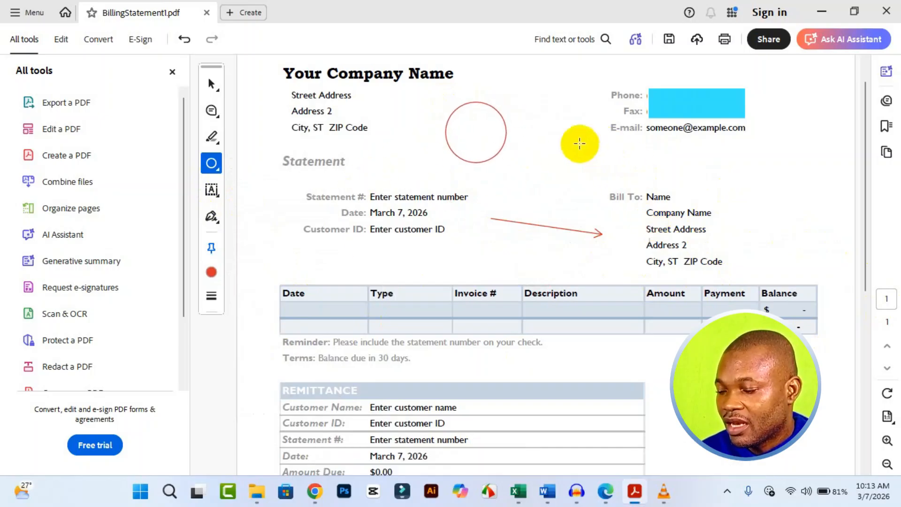
pyautogui.moveTo(477, 142); pyautogui.dragTo(470, 183)
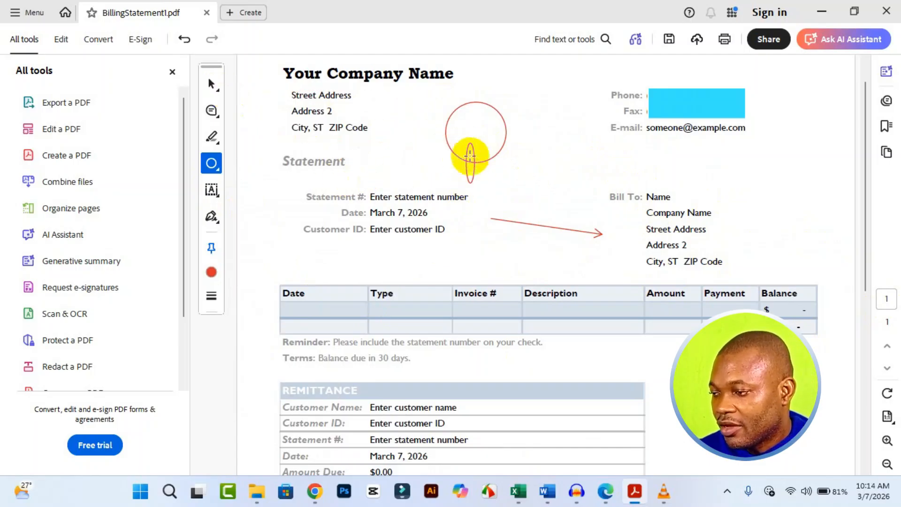
pyautogui.click(211, 84)
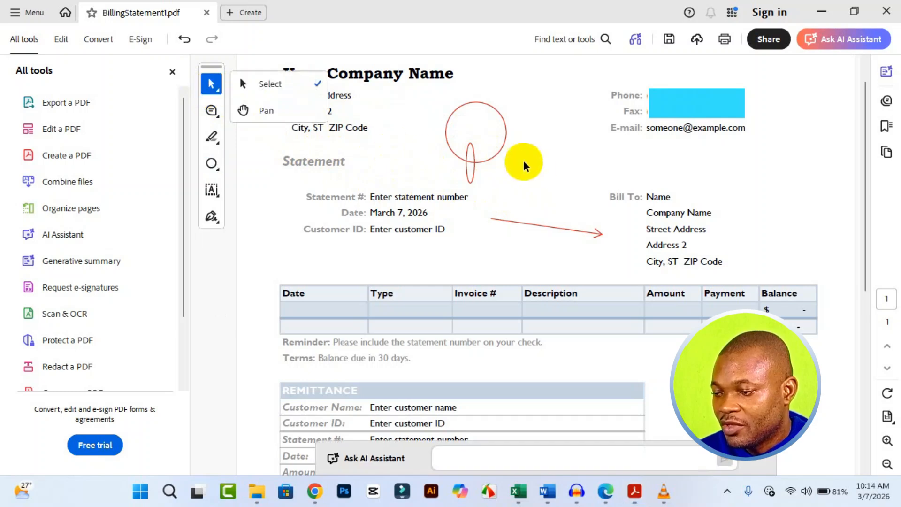
pyautogui.click(471, 167)
pyautogui.press('Delete')
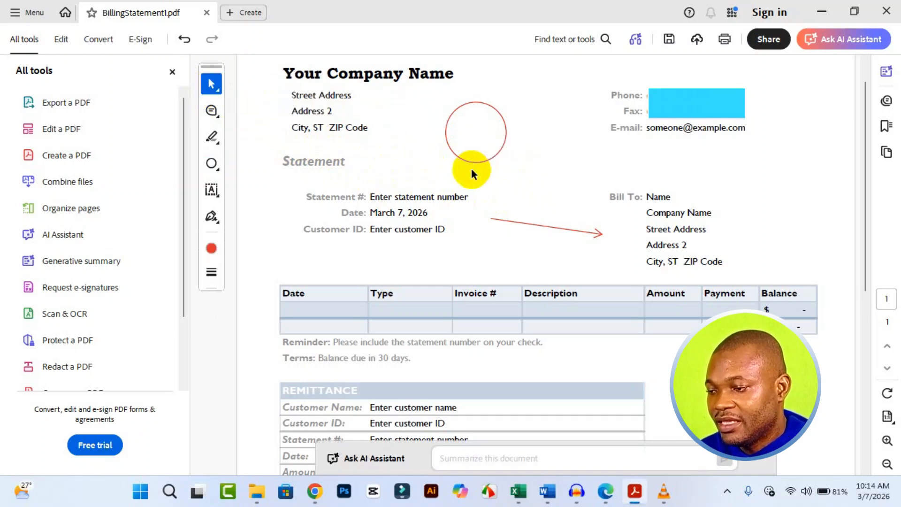
# Fill the circle with blue
pyautogui.click(489, 146)
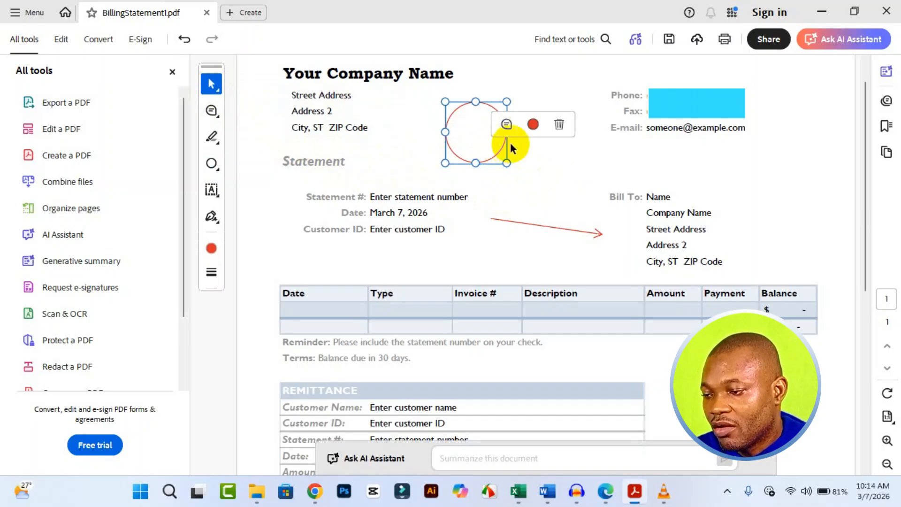
pyautogui.click(531, 125)
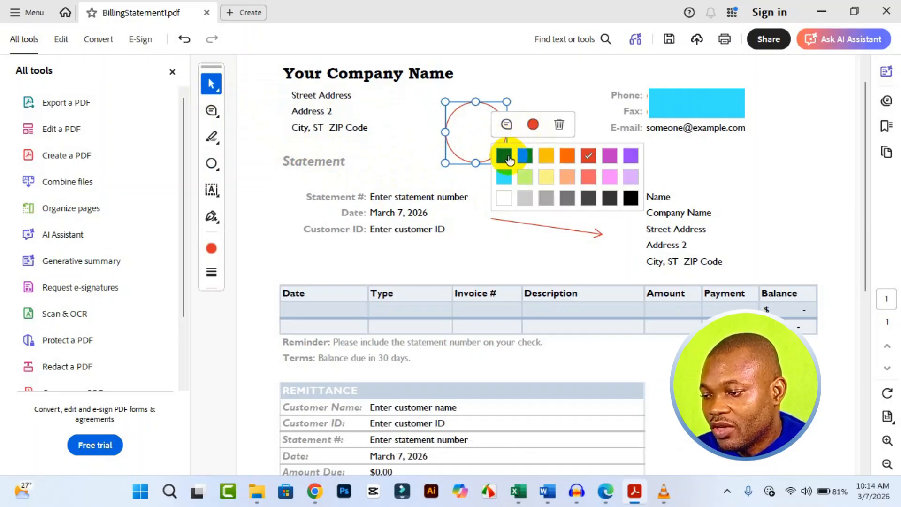
pyautogui.click(504, 155)
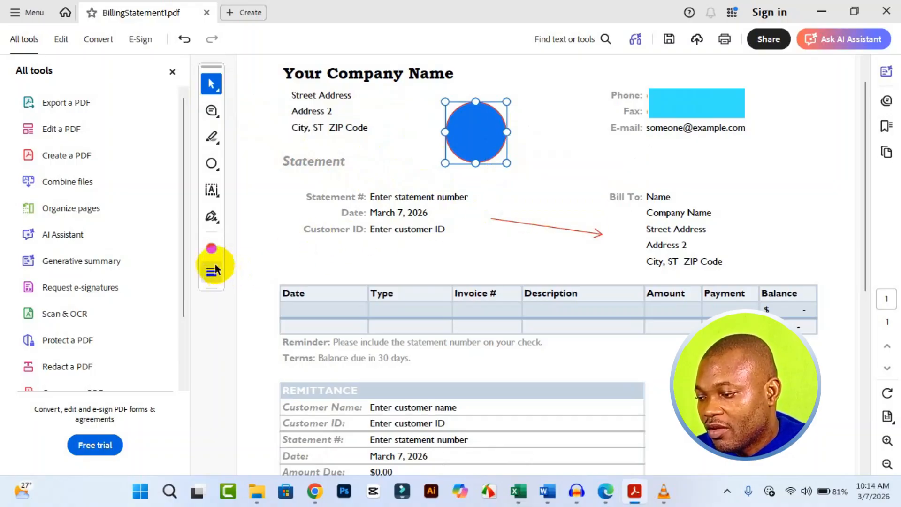
# Set the circle's border opacity to 94%
pyautogui.click(211, 250)
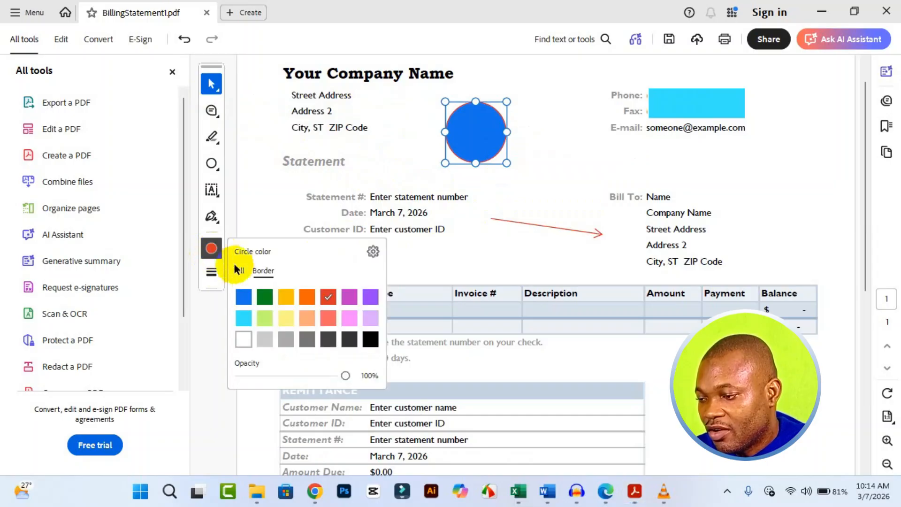
pyautogui.click(258, 272)
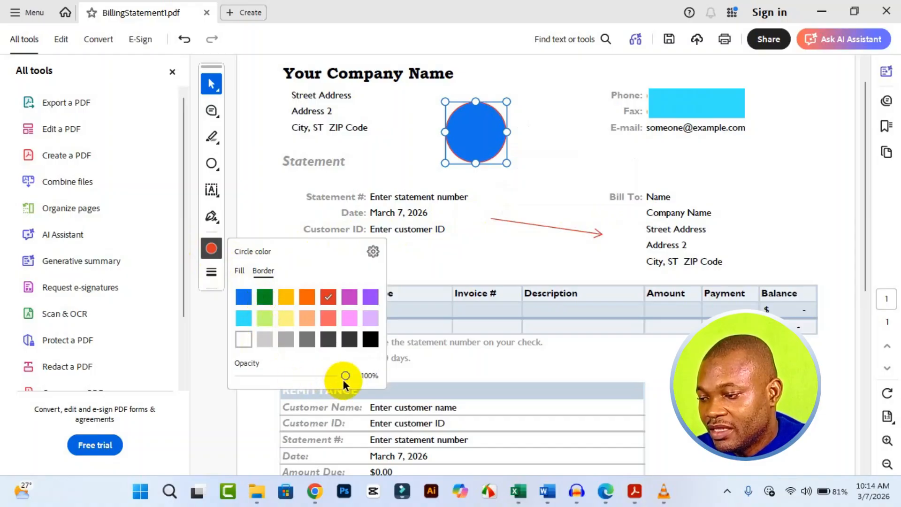
pyautogui.moveTo(344, 379)
pyautogui.mouseDown()
pyautogui.moveTo(230, 383)
pyautogui.moveTo(274, 372)
pyautogui.moveTo(375, 379)
pyautogui.mouseUp()
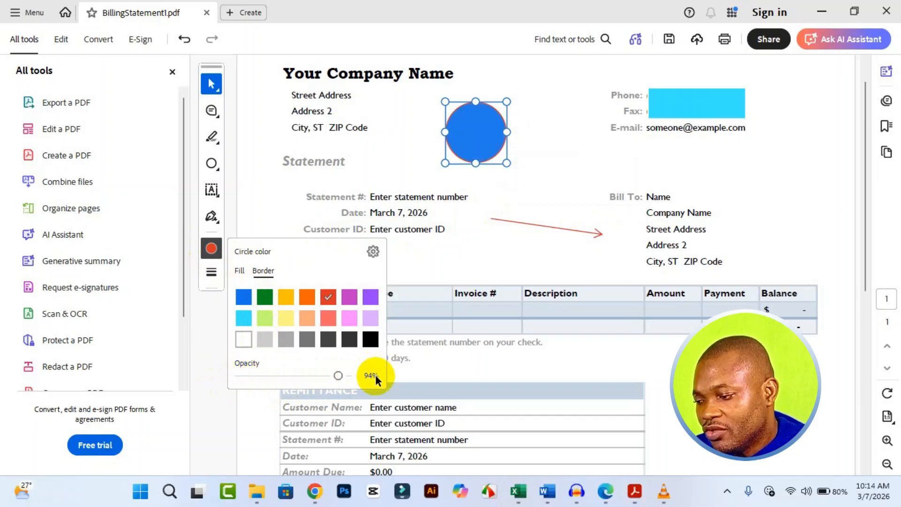
# Open the circle's properties and set its opacity to 100%
pyautogui.click(473, 138)
pyautogui.rightClick(474, 139)
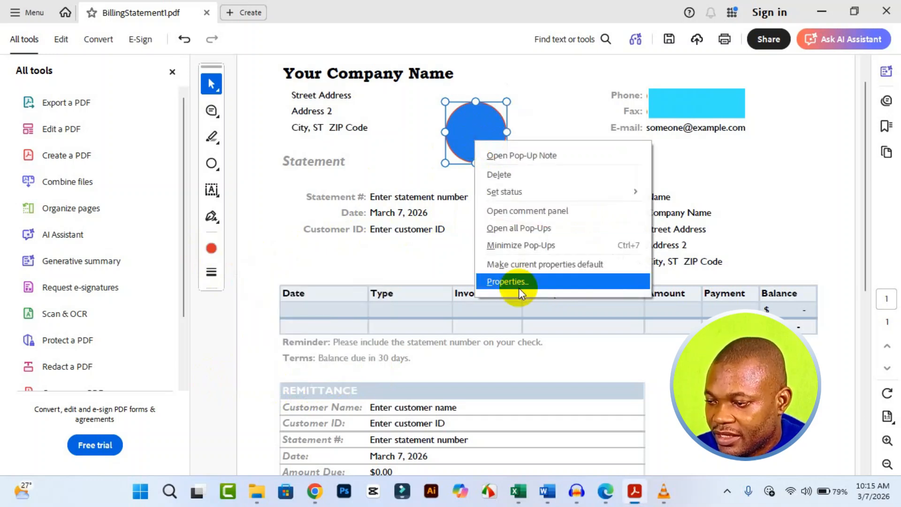
pyautogui.click(519, 282)
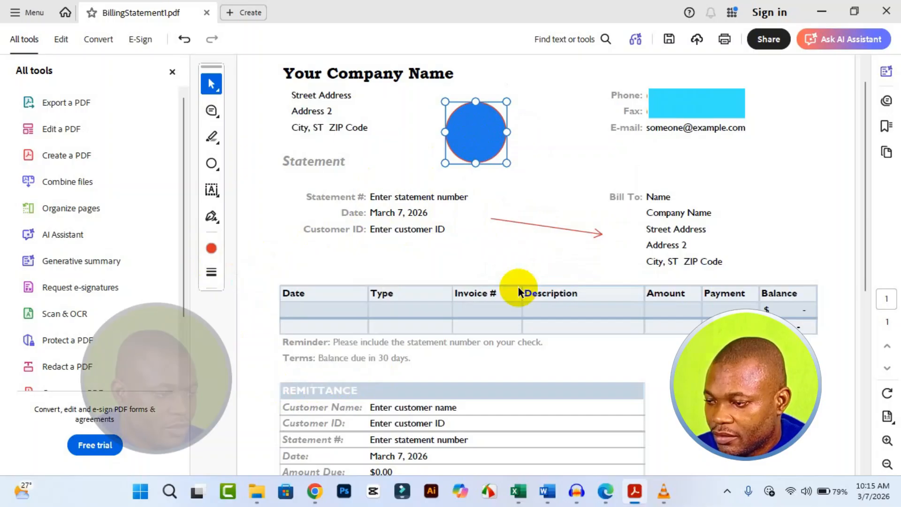
pyautogui.moveTo(418, 74); pyautogui.dragTo(646, 155)
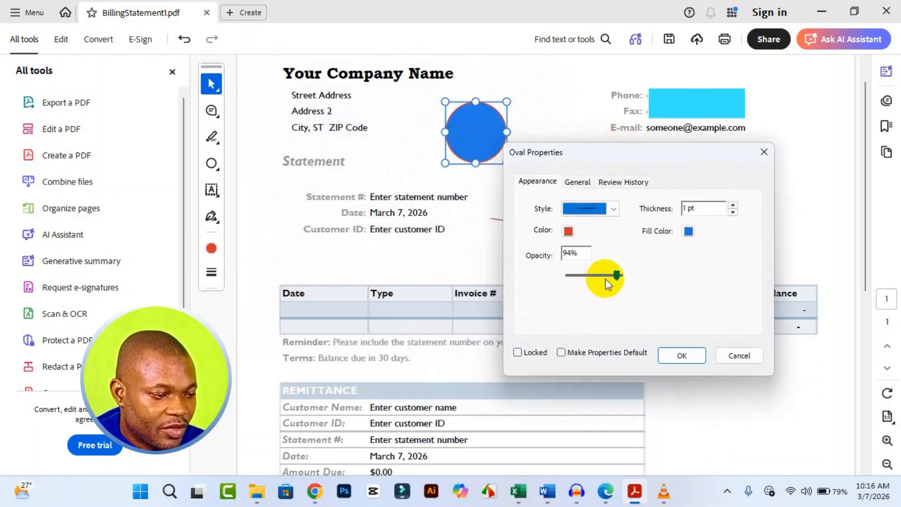
pyautogui.moveTo(617, 278)
pyautogui.mouseDown()
pyautogui.moveTo(576, 281)
pyautogui.moveTo(616, 275)
pyautogui.mouseUp()
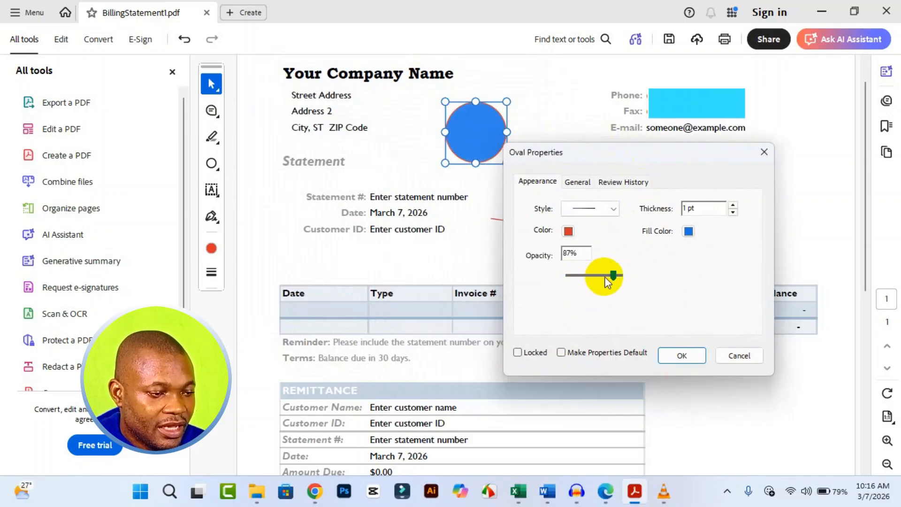
pyautogui.moveTo(615, 276); pyautogui.dragTo(624, 276)
# Set the circle's border thickness to 4 pt and choose the cloudy border style
pyautogui.click(732, 205)
pyautogui.click(733, 205)
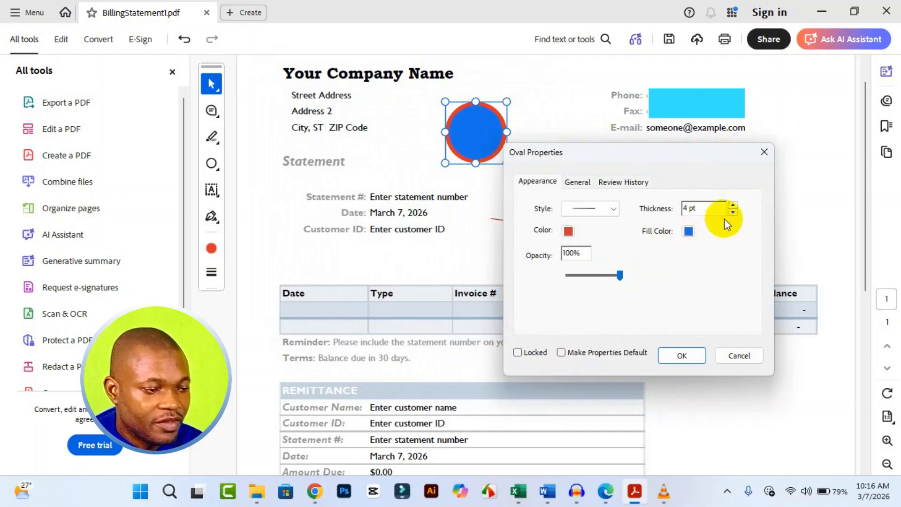
pyautogui.click(616, 209)
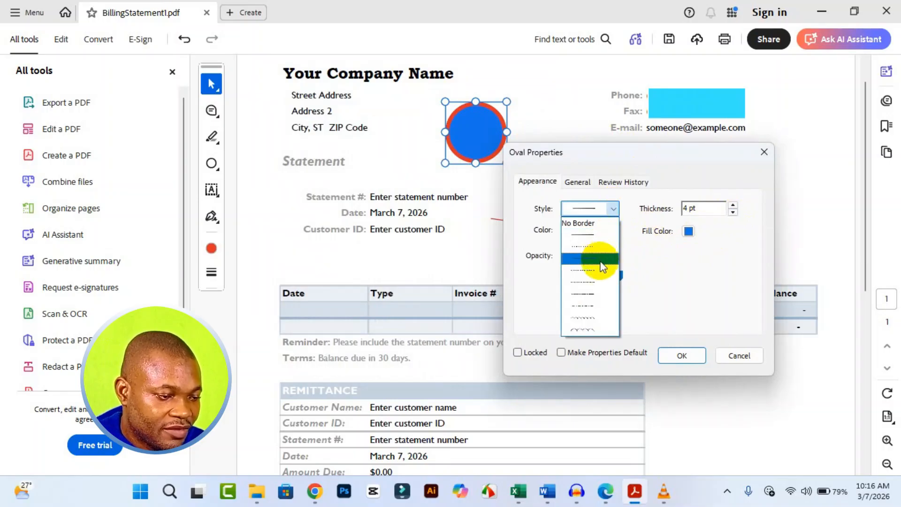
pyautogui.click(591, 328)
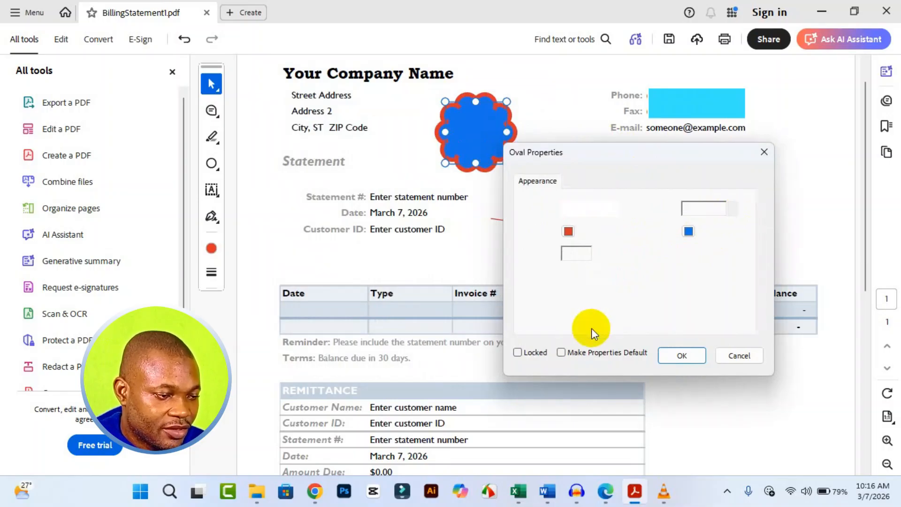
# Change the circle's border style to No Border and apply the properties
pyautogui.click(607, 209)
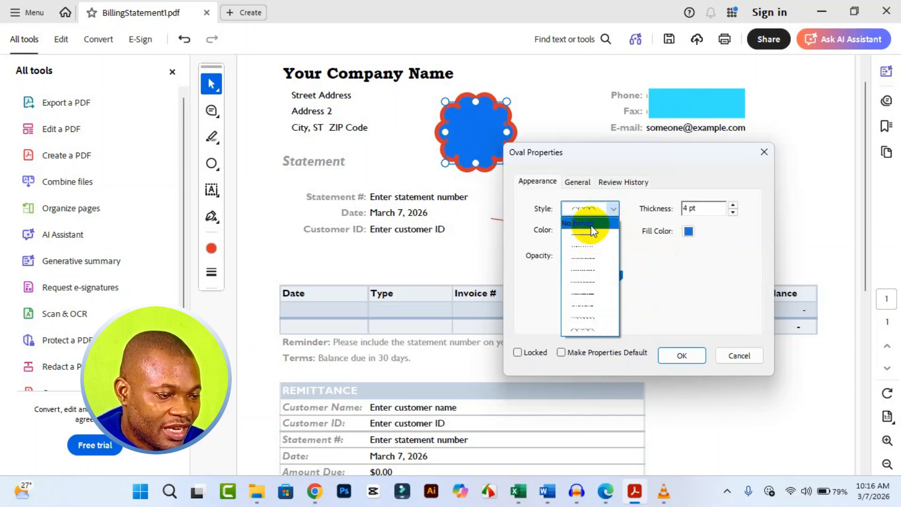
pyautogui.click(590, 226)
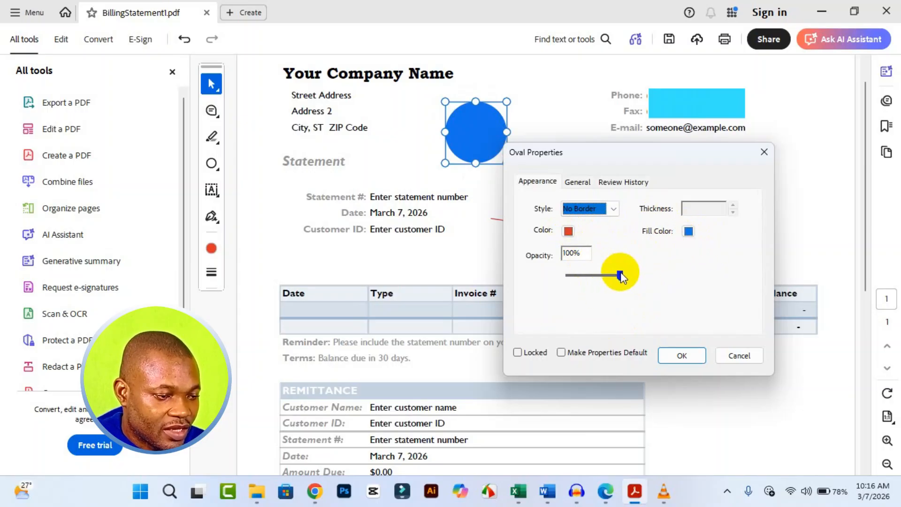
pyautogui.click(684, 356)
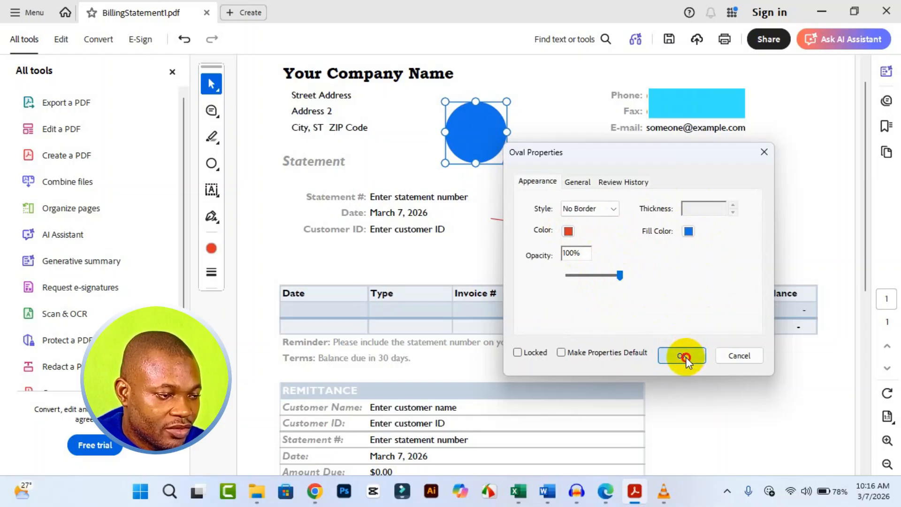
# Try stretching the circle into an ellipse, then undo the resize
pyautogui.click(548, 182)
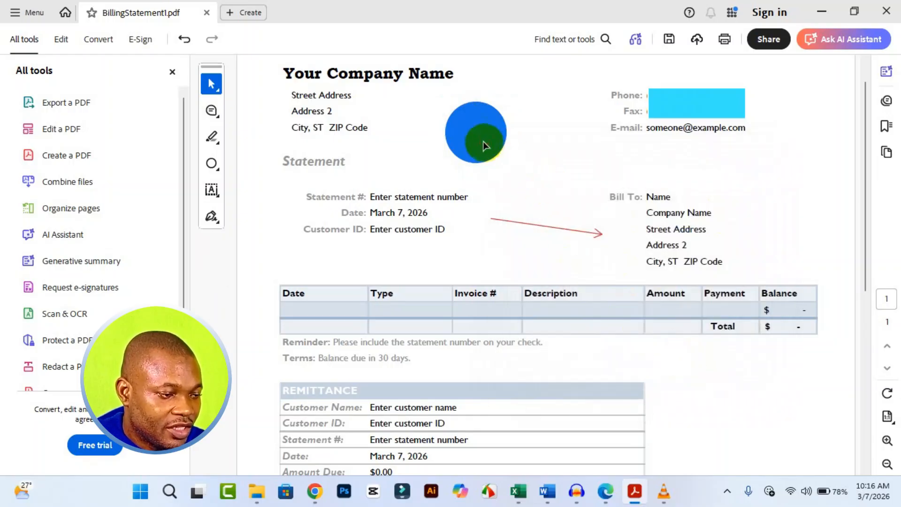
pyautogui.click(484, 141)
pyautogui.moveTo(507, 163); pyautogui.dragTo(543, 179)
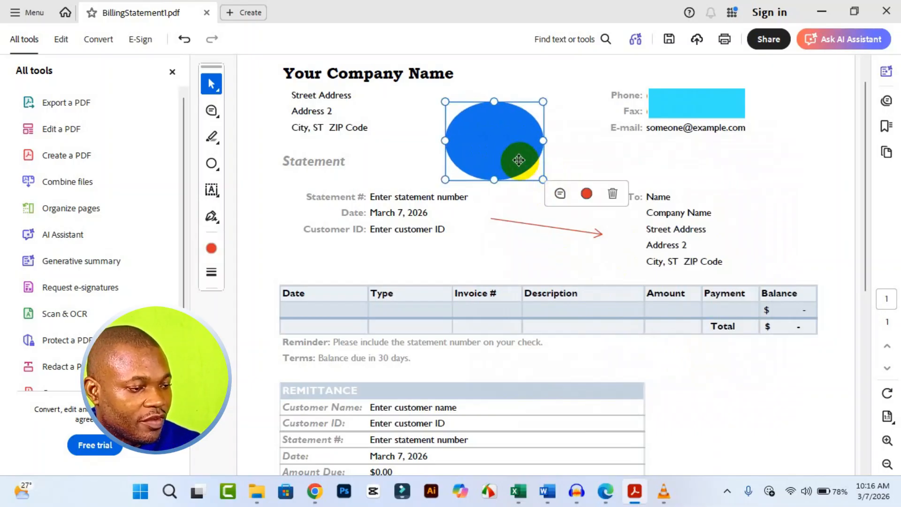
pyautogui.hotkey('ctrl', 'z')
# Enlarge the circle from its corner handle, shifting it slightly right
pyautogui.click(489, 143)
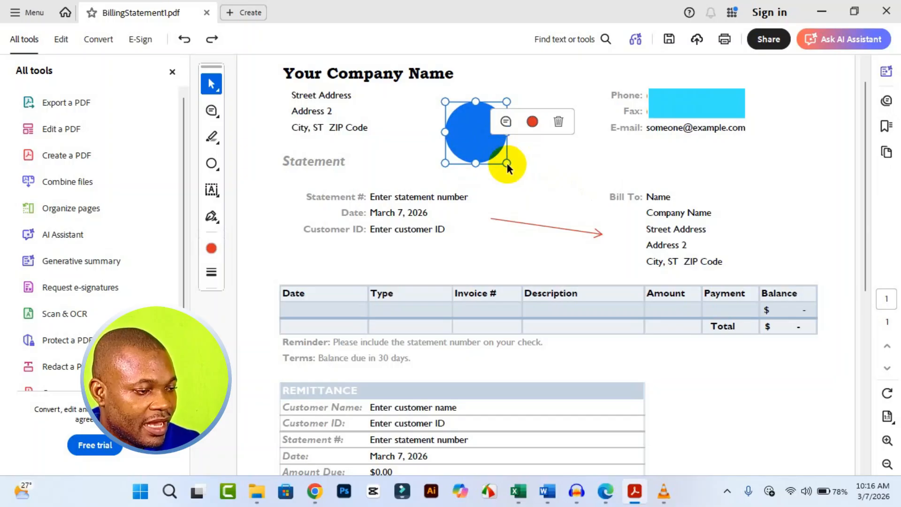
pyautogui.moveTo(507, 162); pyautogui.dragTo(537, 152)
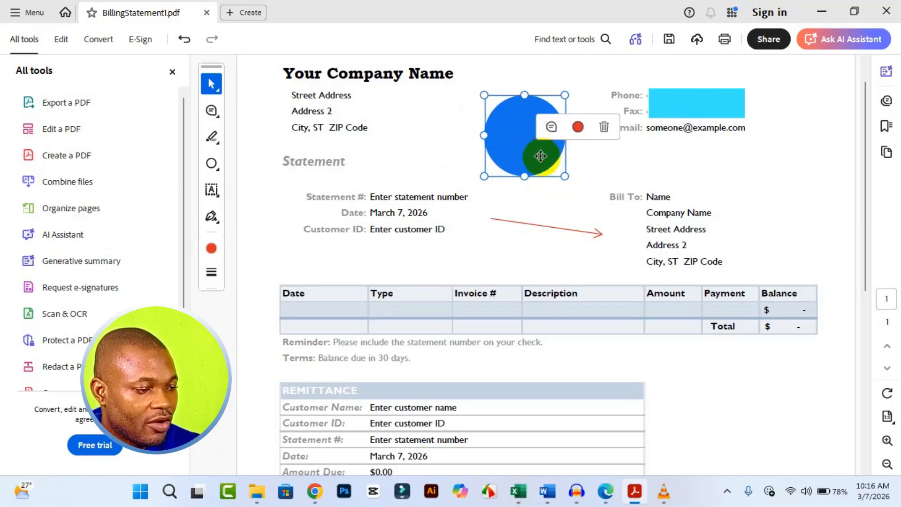
# Open the arrow's properties and give its line a dashed style with 3 pt thickness
pyautogui.click(599, 232)
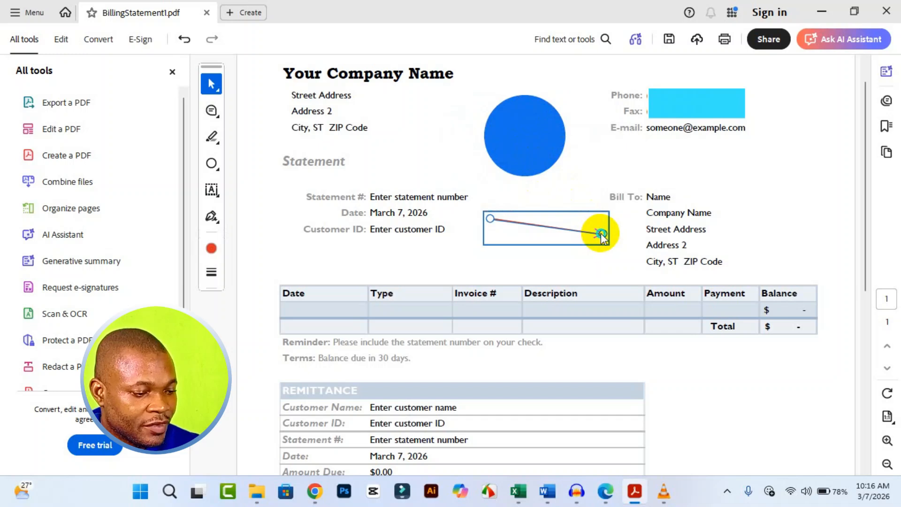
pyautogui.rightClick(601, 233)
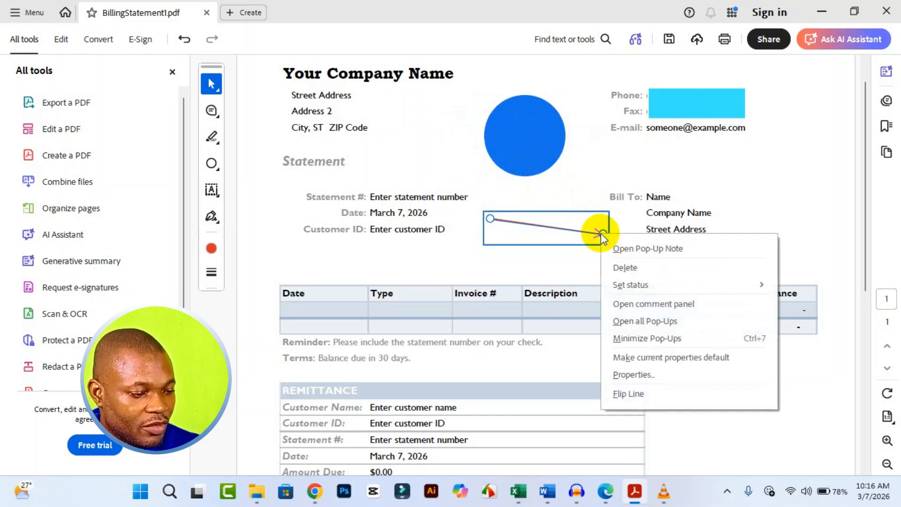
pyautogui.click(627, 374)
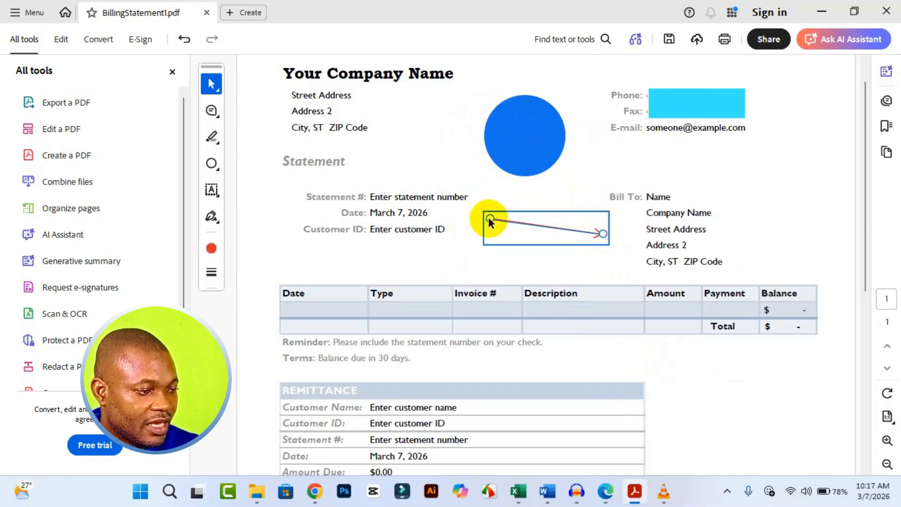
pyautogui.moveTo(469, 63); pyautogui.dragTo(335, 143)
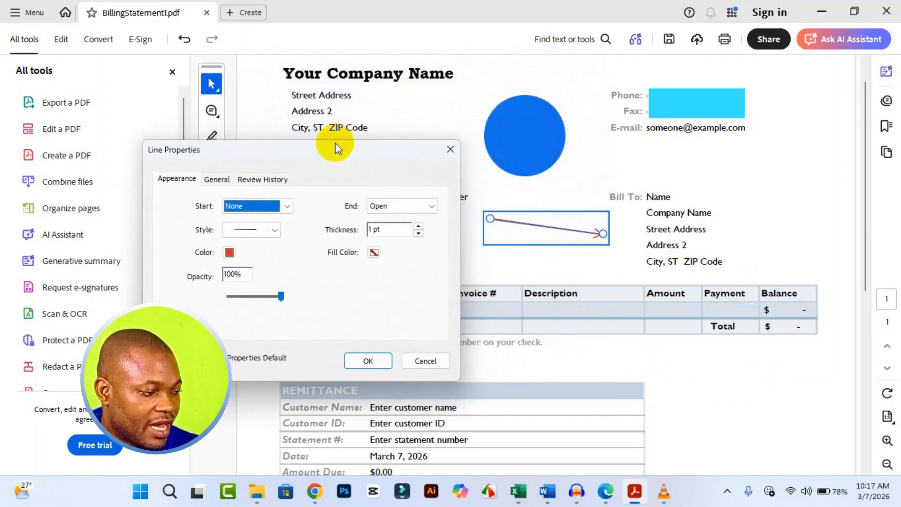
pyautogui.click(275, 230)
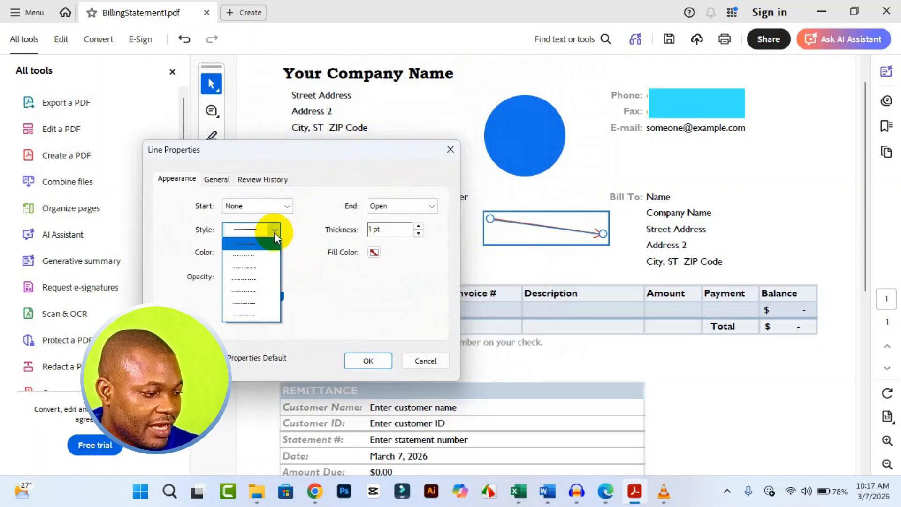
pyautogui.click(266, 284)
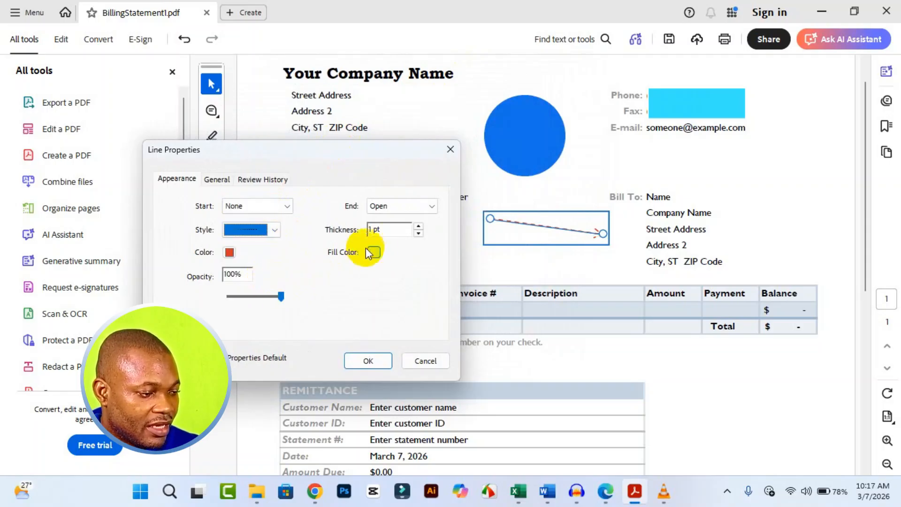
pyautogui.click(418, 226)
pyautogui.click(418, 227)
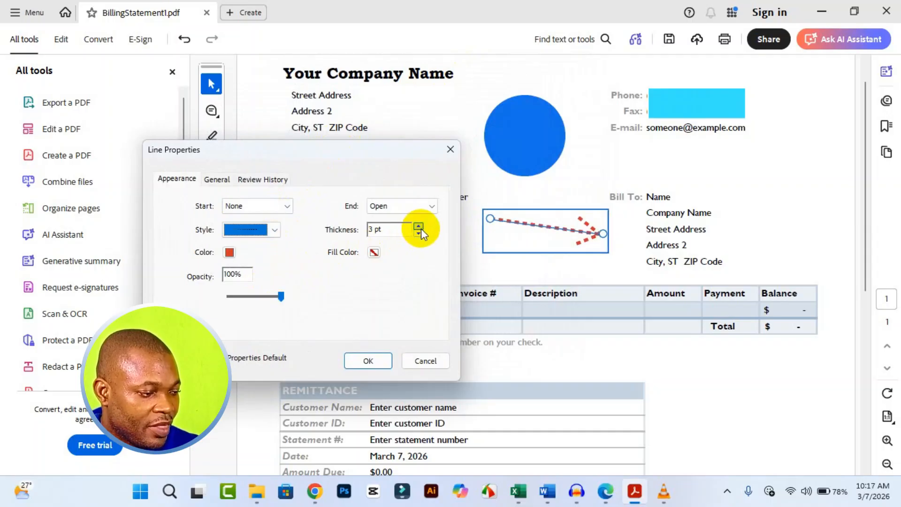
# Switch the arrow's line style back to solid and set its color to dark gray
pyautogui.click(275, 229)
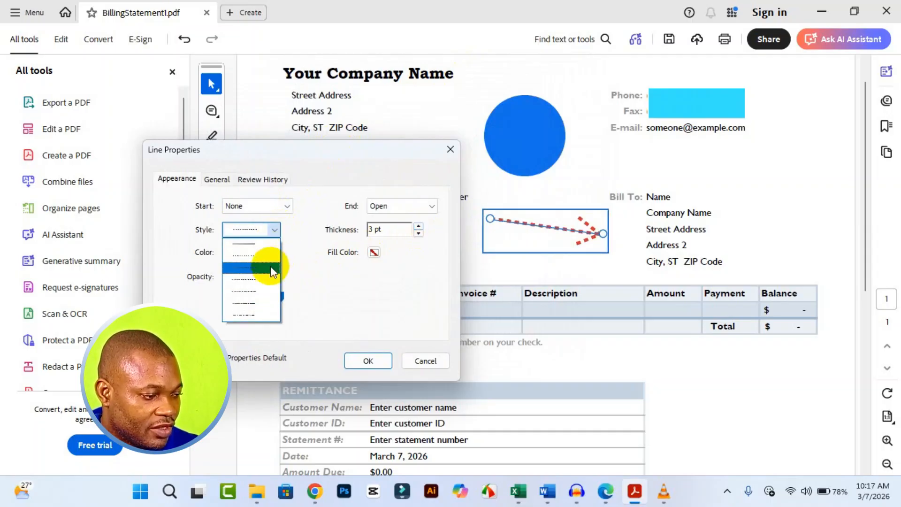
pyautogui.click(252, 244)
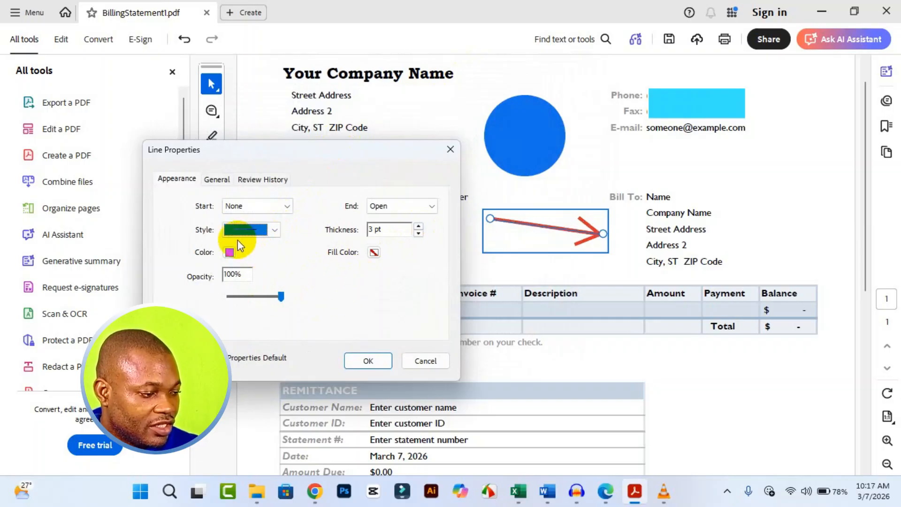
pyautogui.click(229, 252)
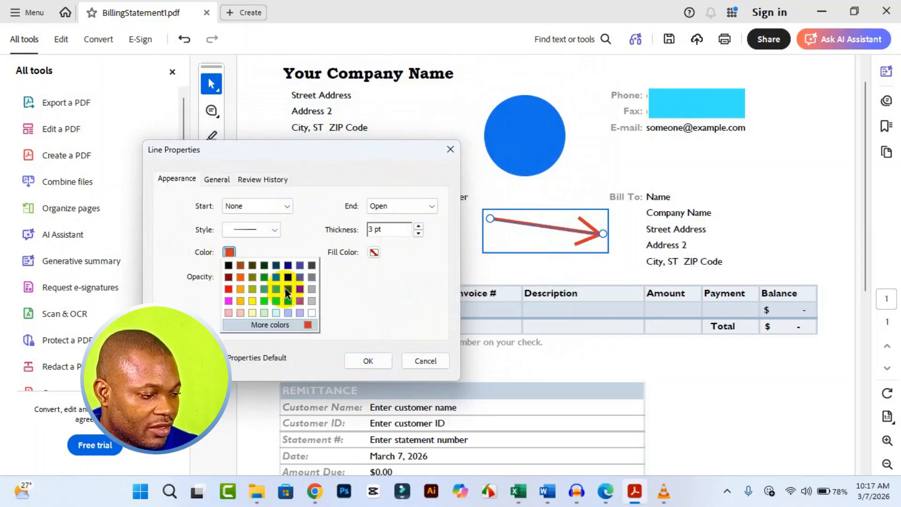
pyautogui.click(311, 265)
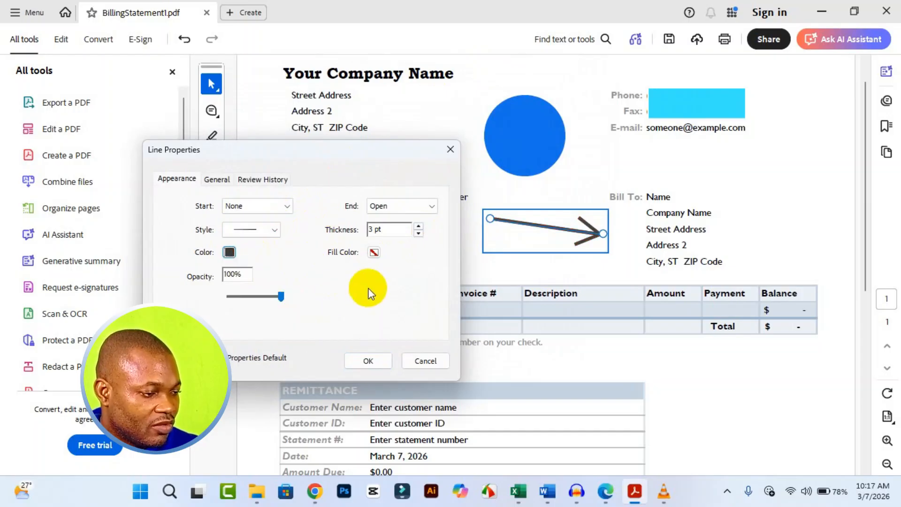
# Set the arrow's thickness to 2 pt and its line end to Round, then apply
pyautogui.click(418, 234)
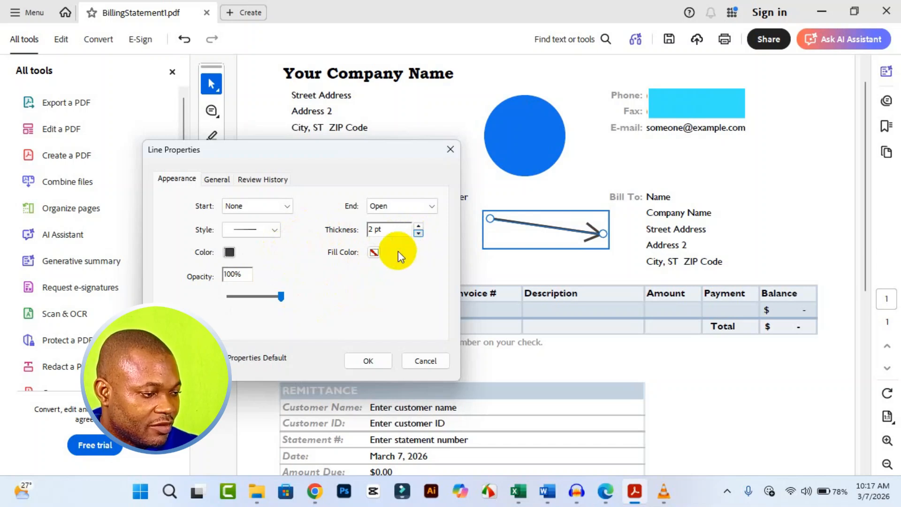
pyautogui.click(428, 214)
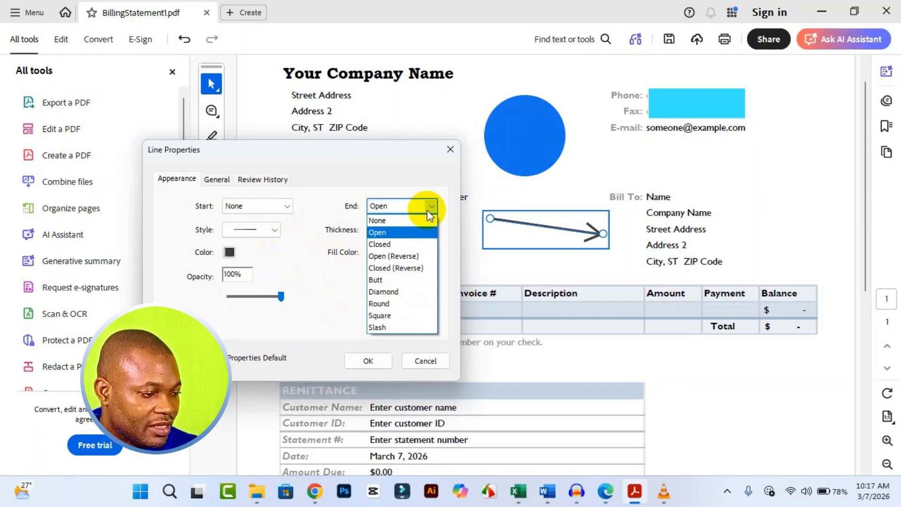
pyautogui.click(413, 303)
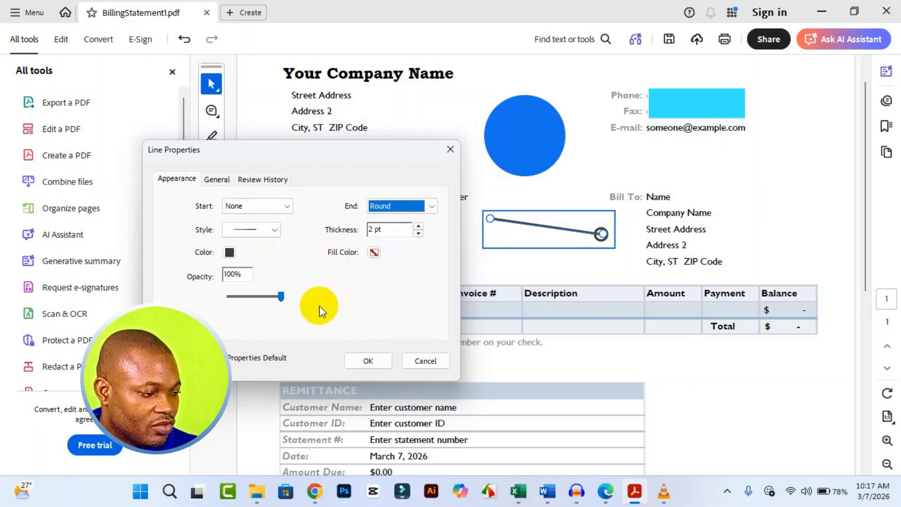
pyautogui.click(368, 363)
# Delete the arrow line from the statement
pyautogui.click(455, 266)
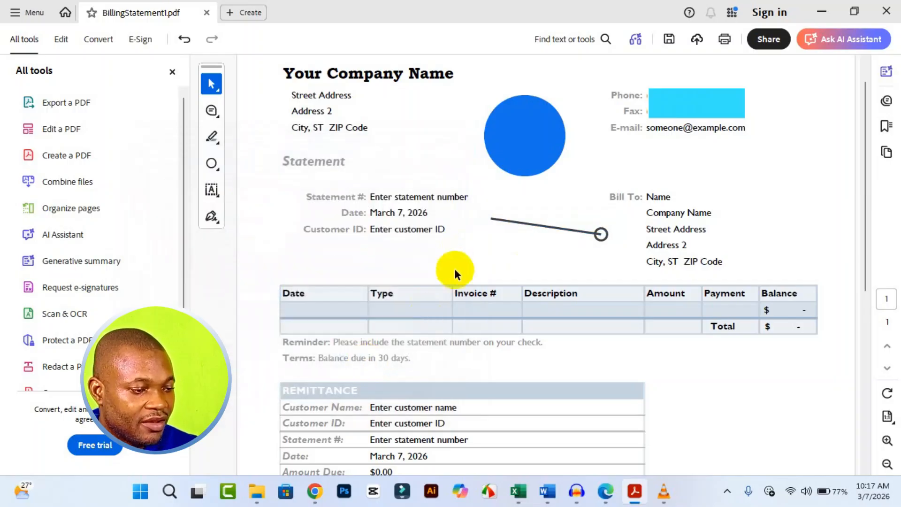
pyautogui.click(573, 230)
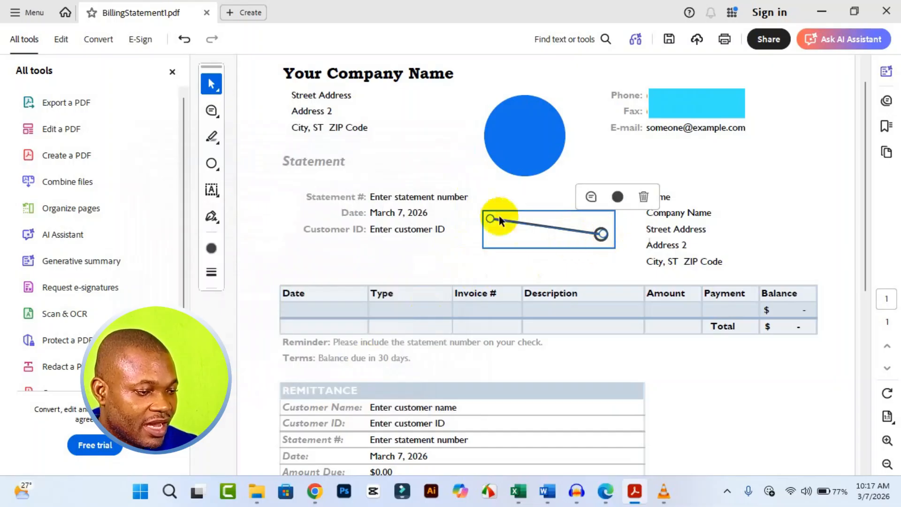
pyautogui.click(644, 196)
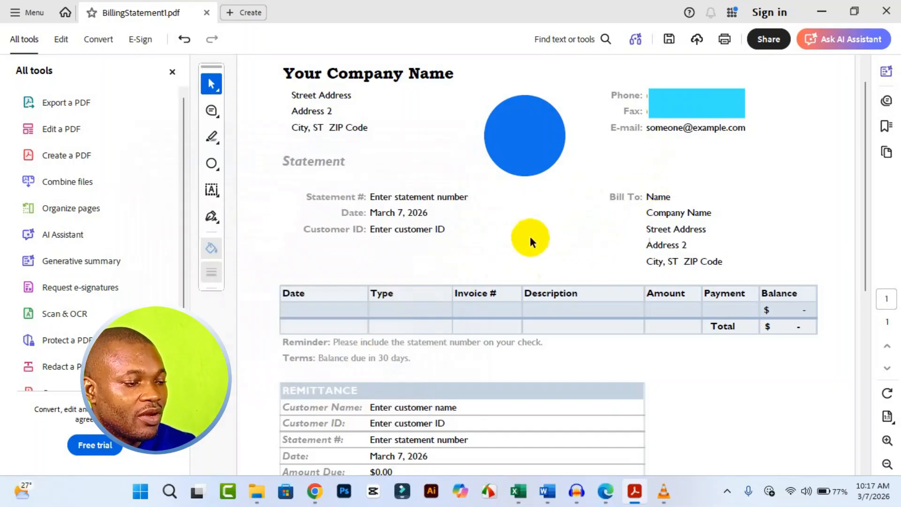